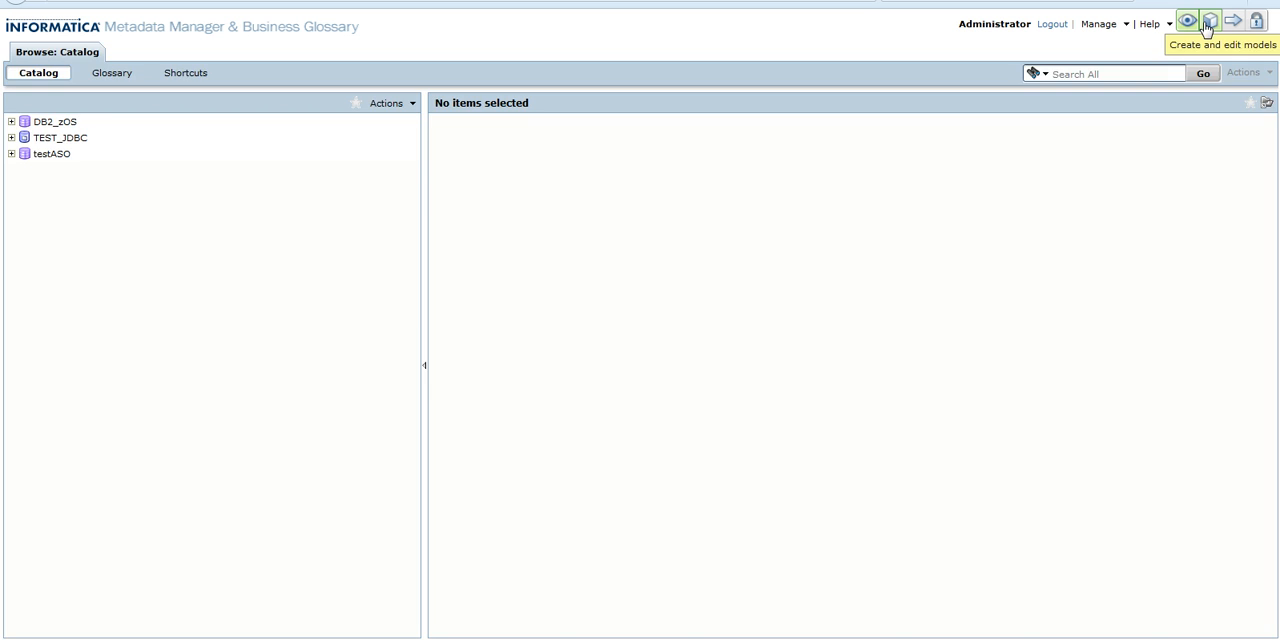
Open the PC_R resource for editing and set its description to Powercenter resource
{"action": "left_click", "coordinate": [1207, 24]}
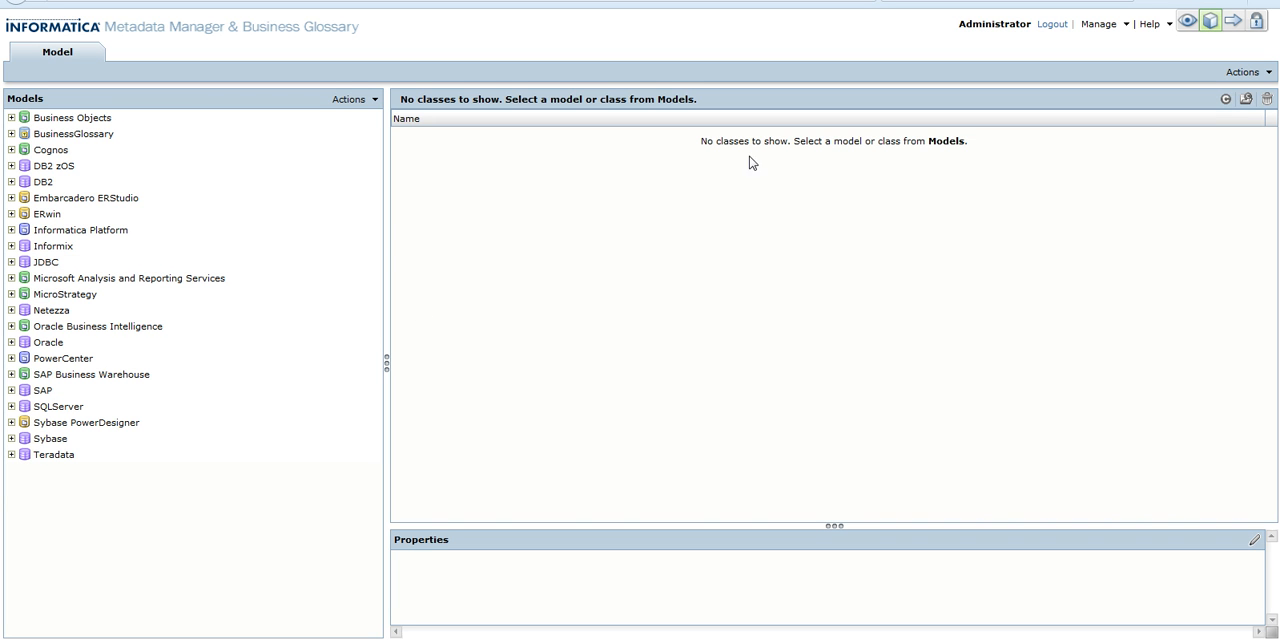
{"action": "left_click", "coordinate": [1233, 18]}
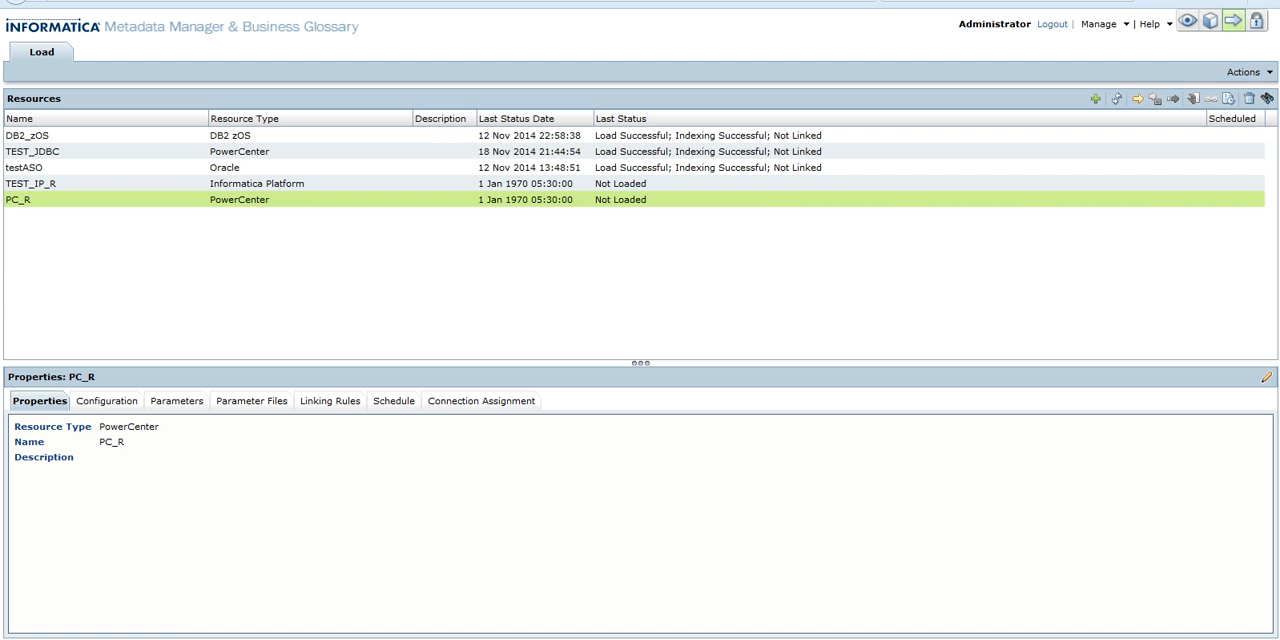
{"action": "left_click", "coordinate": [1239, 72]}
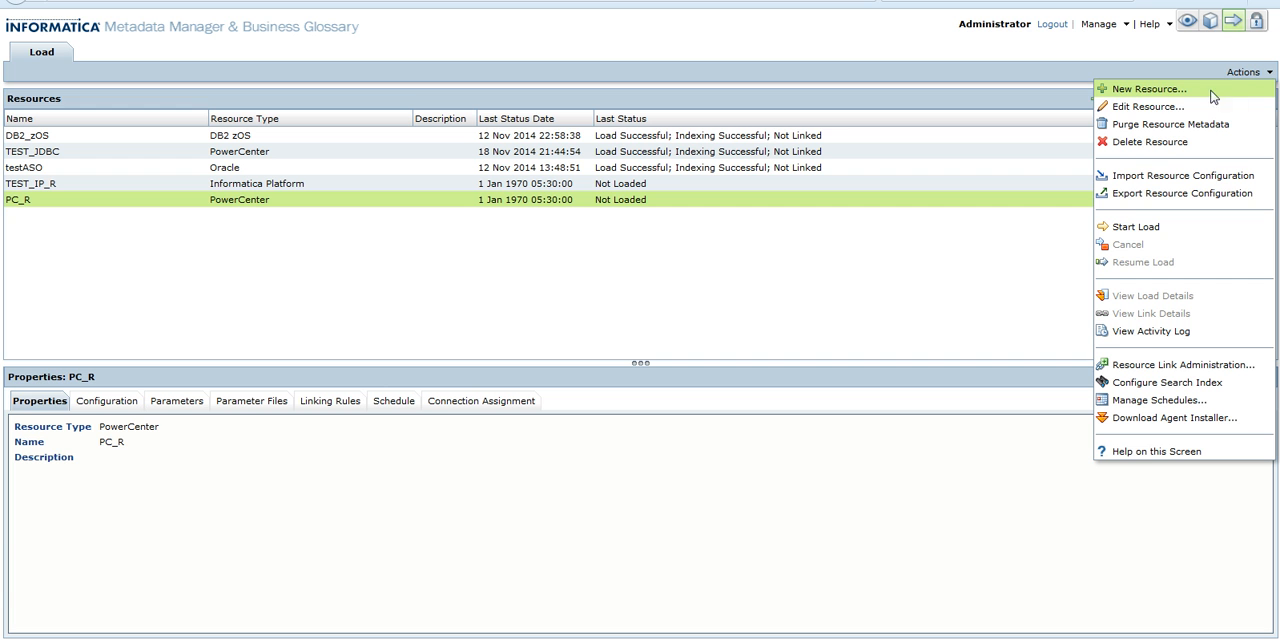
{"action": "left_click", "coordinate": [1150, 106]}
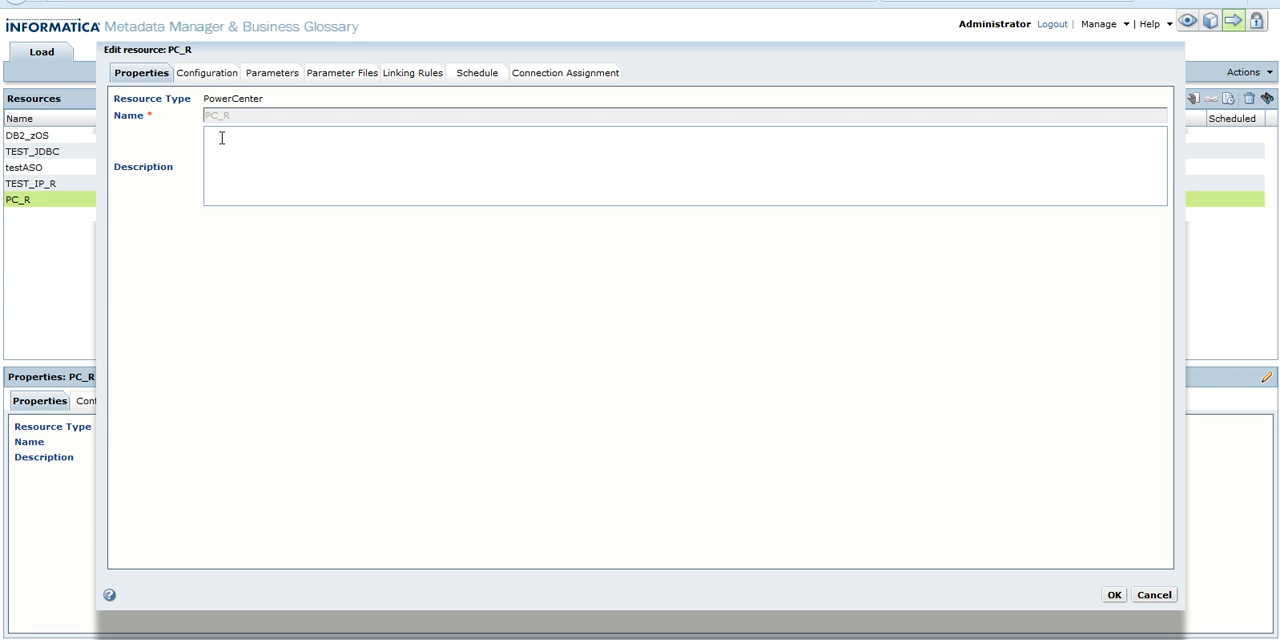
{"action": "type", "text": "Powercenter resource"}
Review the configuration's login user, password, Oracle database type and source JDBC URL
{"action": "left_click", "coordinate": [229, 77]}
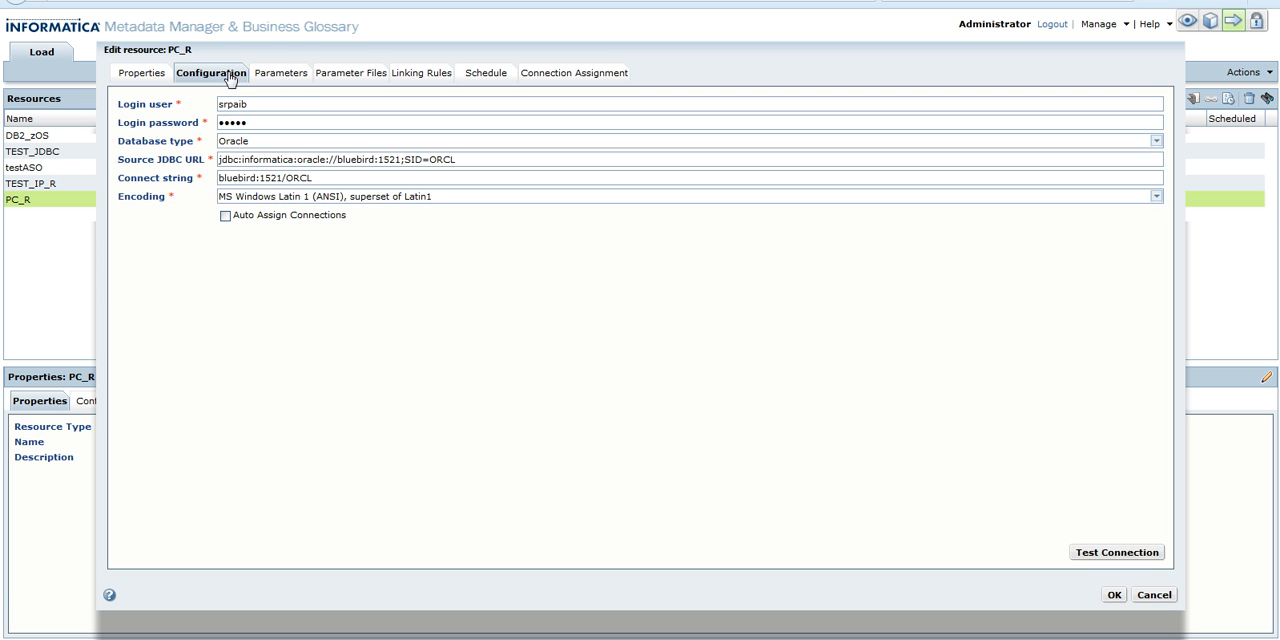
{"action": "left_click", "coordinate": [280, 102]}
{"action": "left_click", "coordinate": [269, 118]}
{"action": "left_click", "coordinate": [258, 146]}
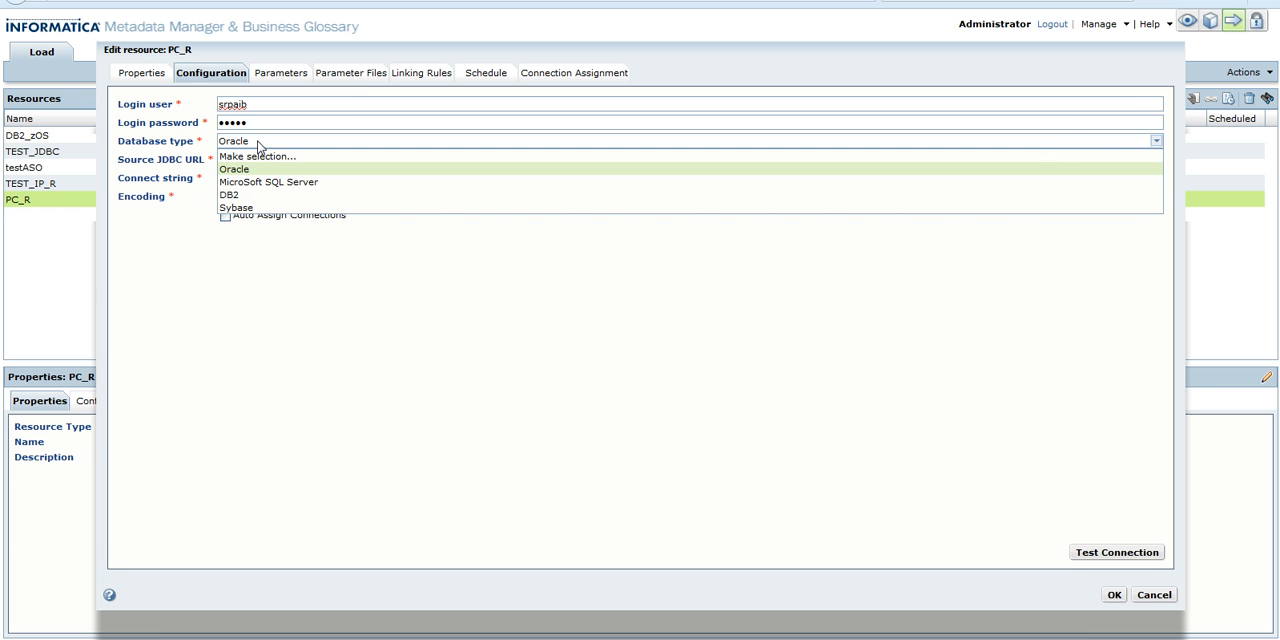
{"action": "left_click", "coordinate": [258, 146]}
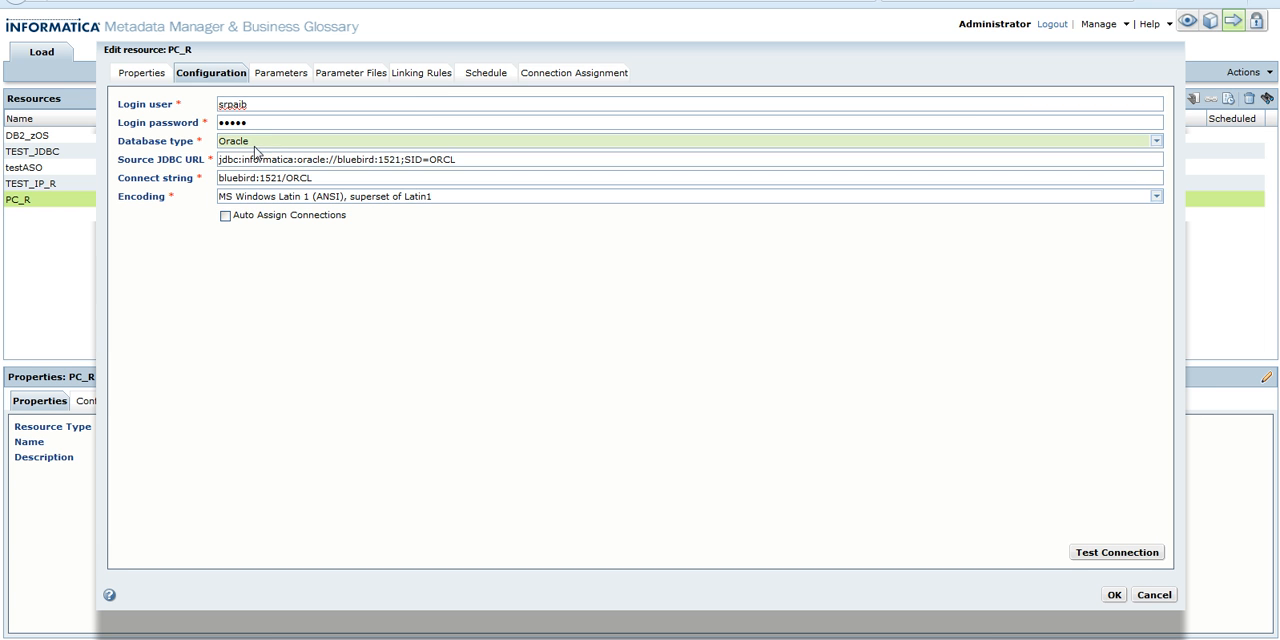
{"action": "left_click", "coordinate": [229, 159]}
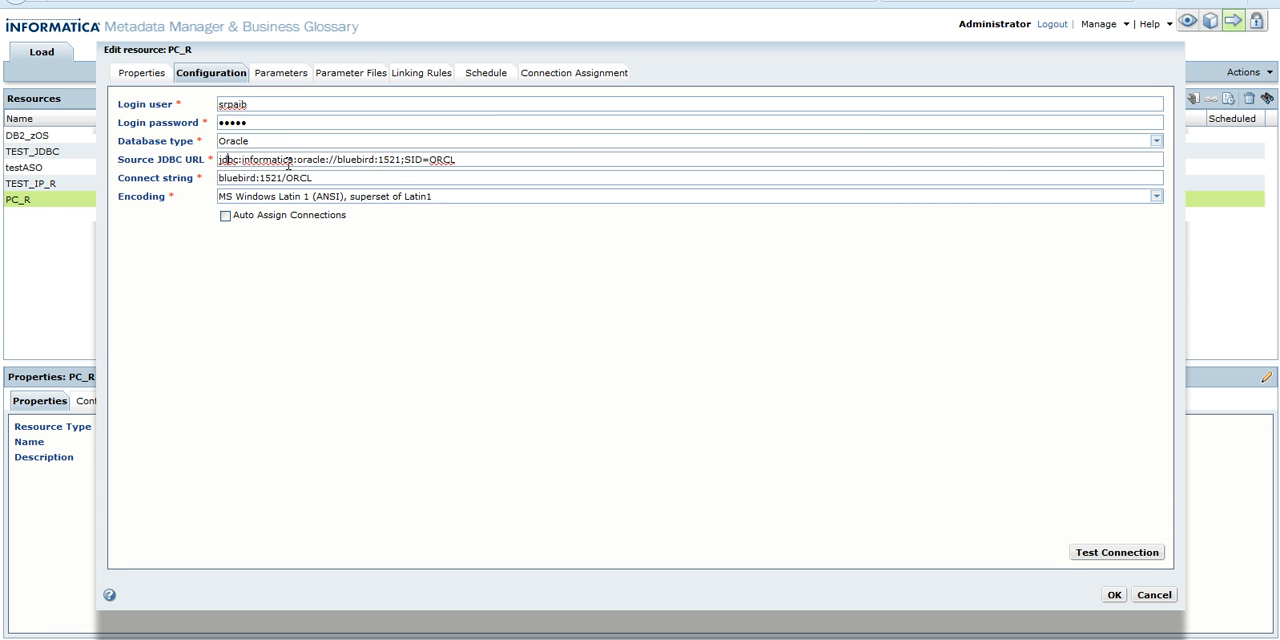
{"action": "double_click", "coordinate": [339, 160]}
{"action": "double_click", "coordinate": [388, 160]}
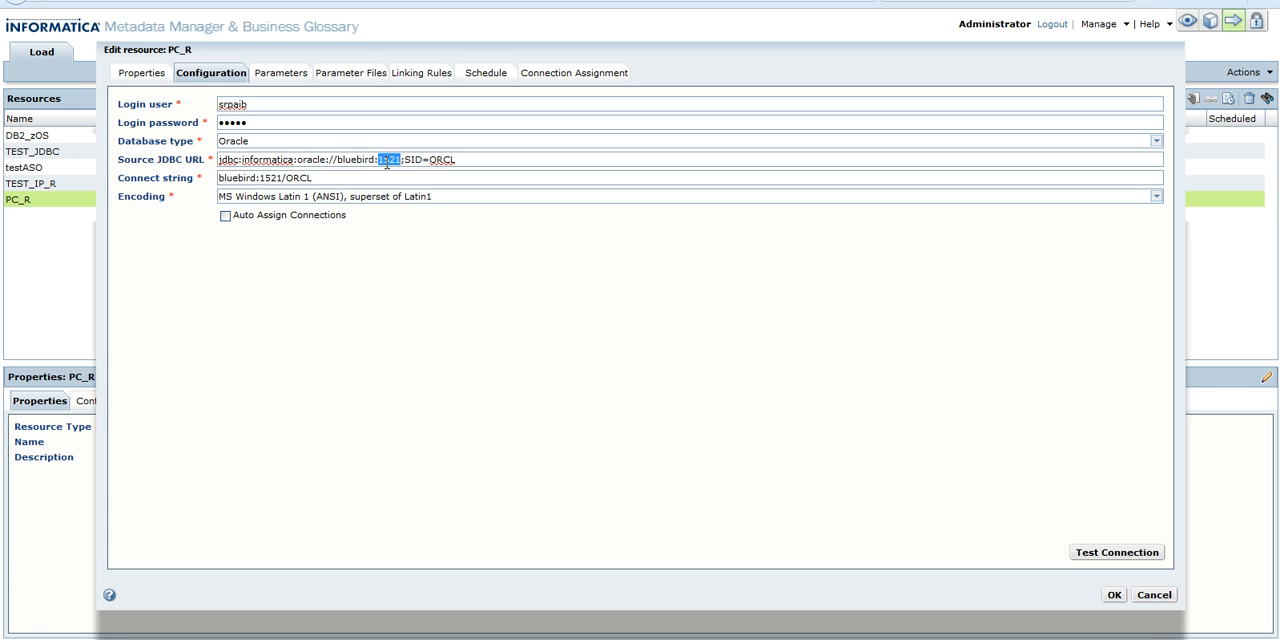
{"action": "double_click", "coordinate": [440, 160]}
Review the connect string and encoding, then test the repository connection and close the result
{"action": "left_click", "coordinate": [322, 178]}
{"action": "double_click", "coordinate": [247, 179]}
{"action": "double_click", "coordinate": [268, 179]}
{"action": "double_click", "coordinate": [297, 179]}
{"action": "left_click", "coordinate": [305, 198]}
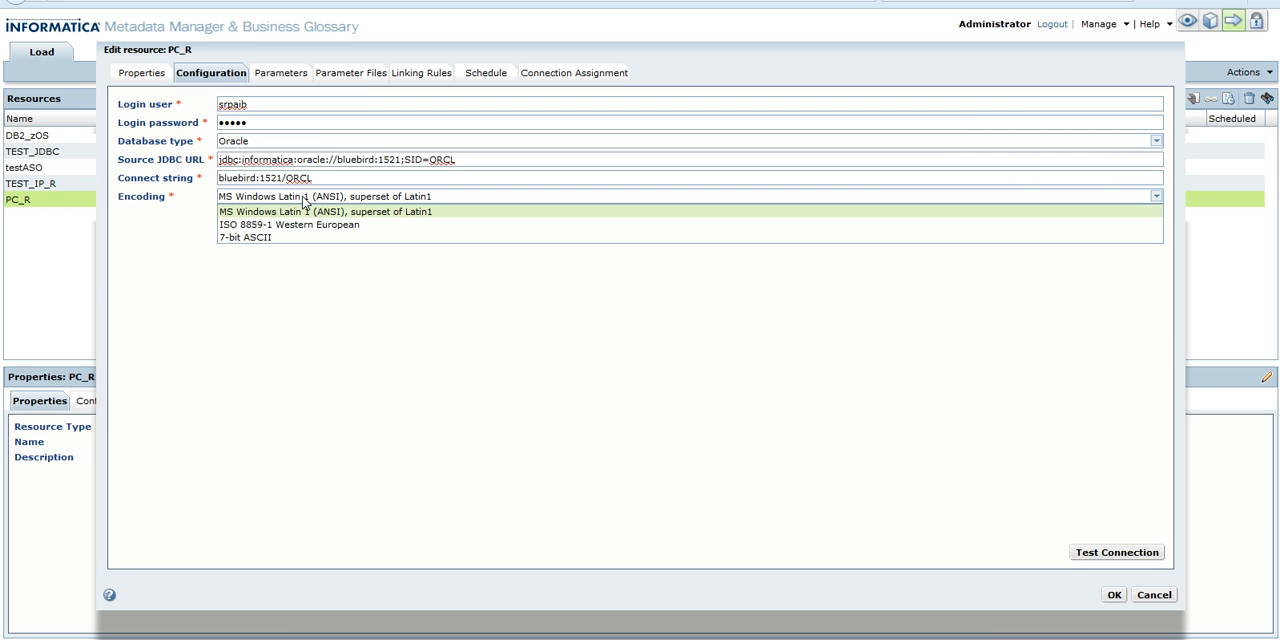
{"action": "left_click", "coordinate": [305, 199]}
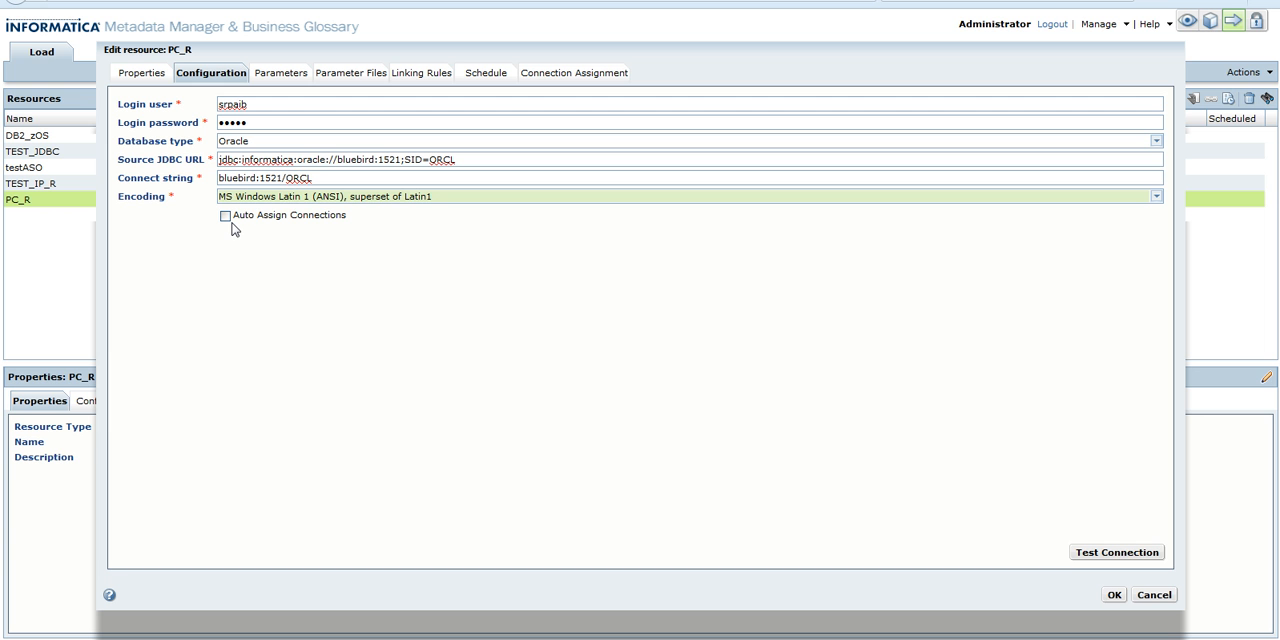
{"action": "left_click", "coordinate": [1097, 551]}
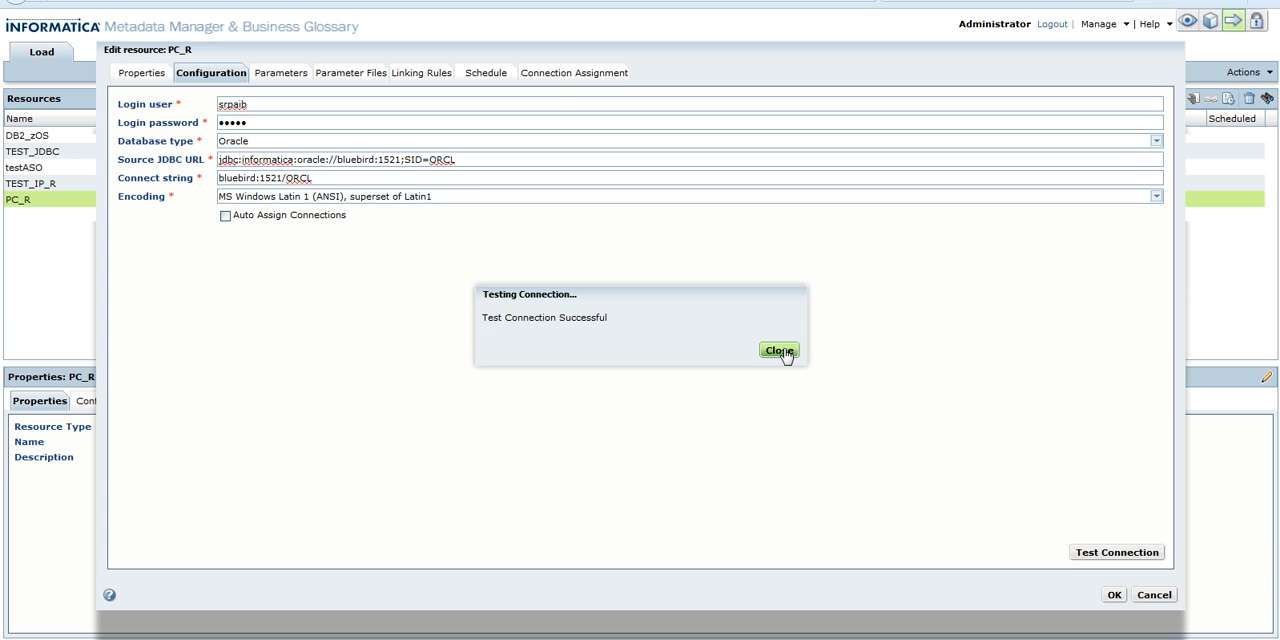
{"action": "left_click", "coordinate": [779, 351]}
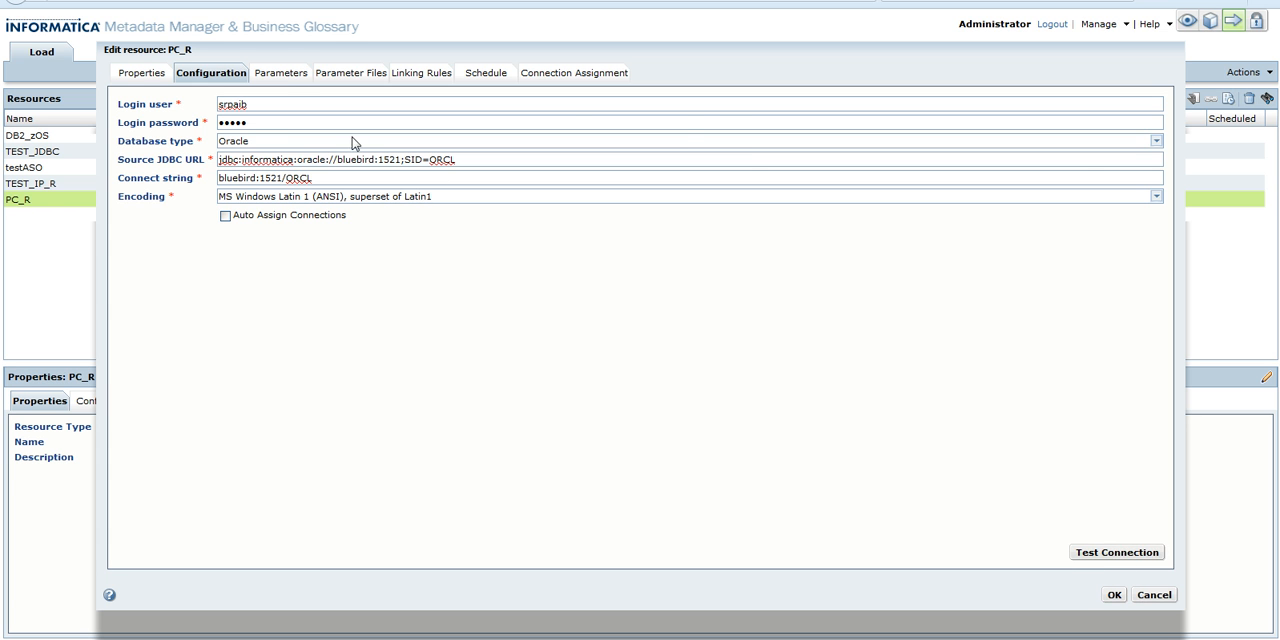
Review the available and selected folders and the source increment extract window of 8000 days
{"action": "left_click", "coordinate": [281, 74]}
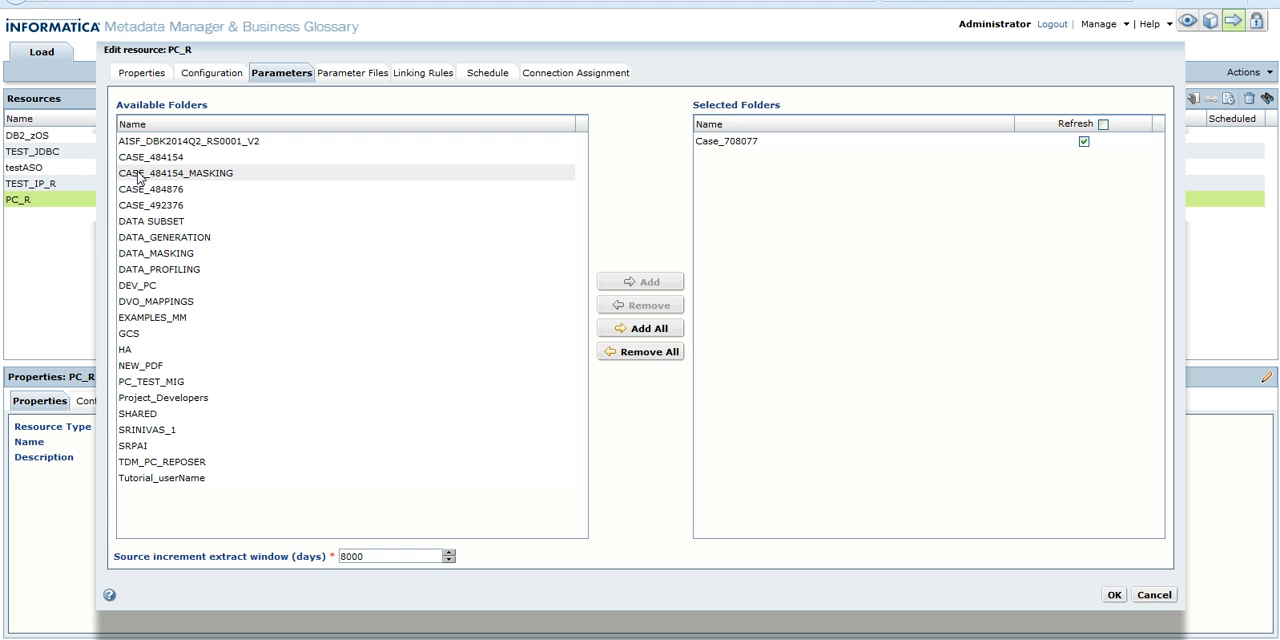
{"action": "left_click", "coordinate": [164, 224]}
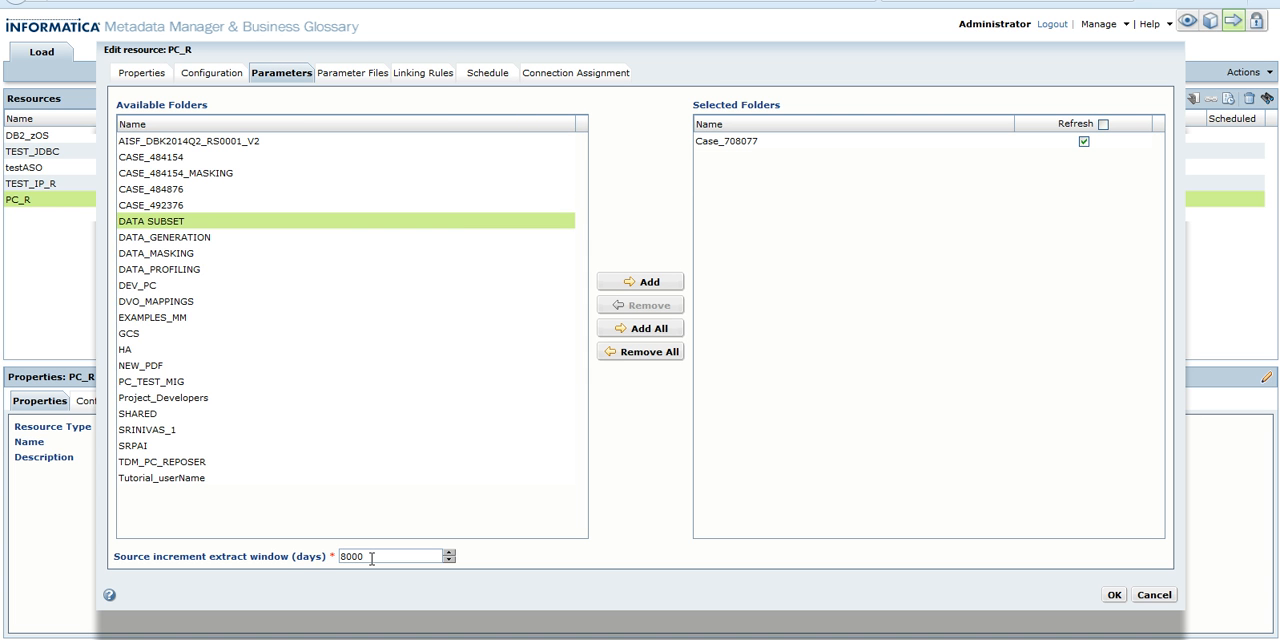
{"action": "left_click_drag", "start_coordinate": [369, 557], "coordinate": [357, 557]}
{"action": "double_click", "coordinate": [366, 557]}
{"action": "left_click", "coordinate": [366, 557]}
{"action": "left_click_drag", "start_coordinate": [366, 557], "coordinate": [334, 552]}
{"action": "left_click", "coordinate": [363, 553]}
{"action": "left_click_drag", "start_coordinate": [372, 556], "coordinate": [343, 556]}
{"action": "left_click", "coordinate": [343, 556]}
Try to upload the parameter file Infa_PARAM - GCS.txt from the Infa_PARAM folder on the Desktop
{"action": "left_click", "coordinate": [360, 76]}
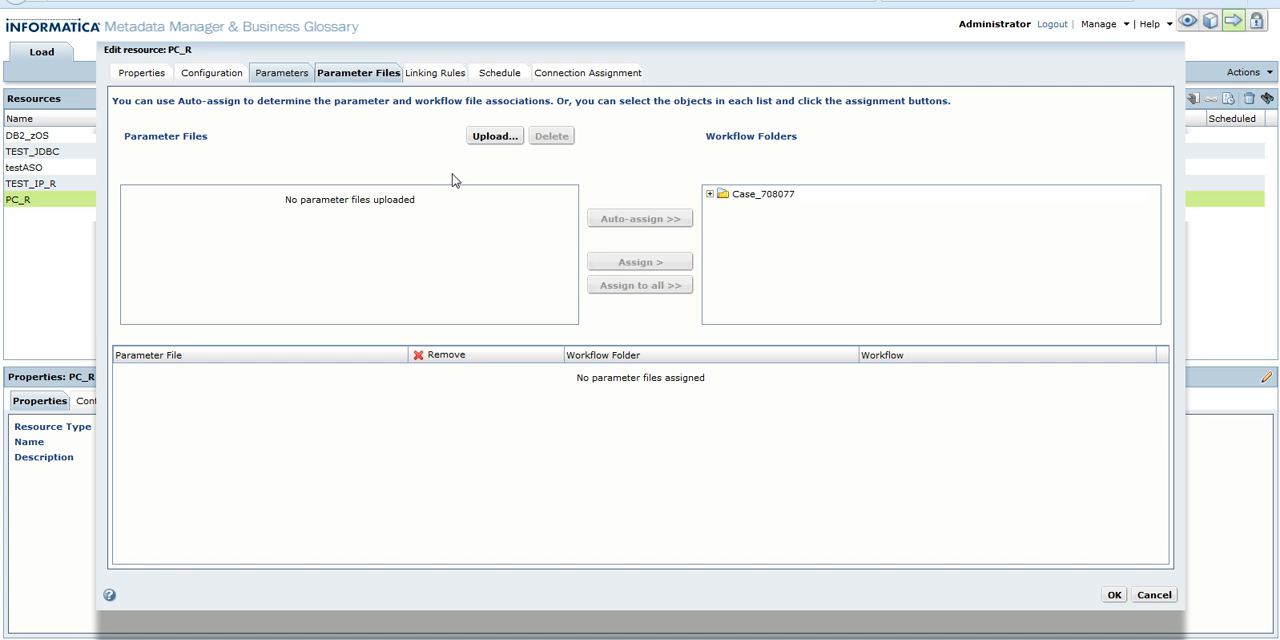
{"action": "left_click", "coordinate": [505, 139]}
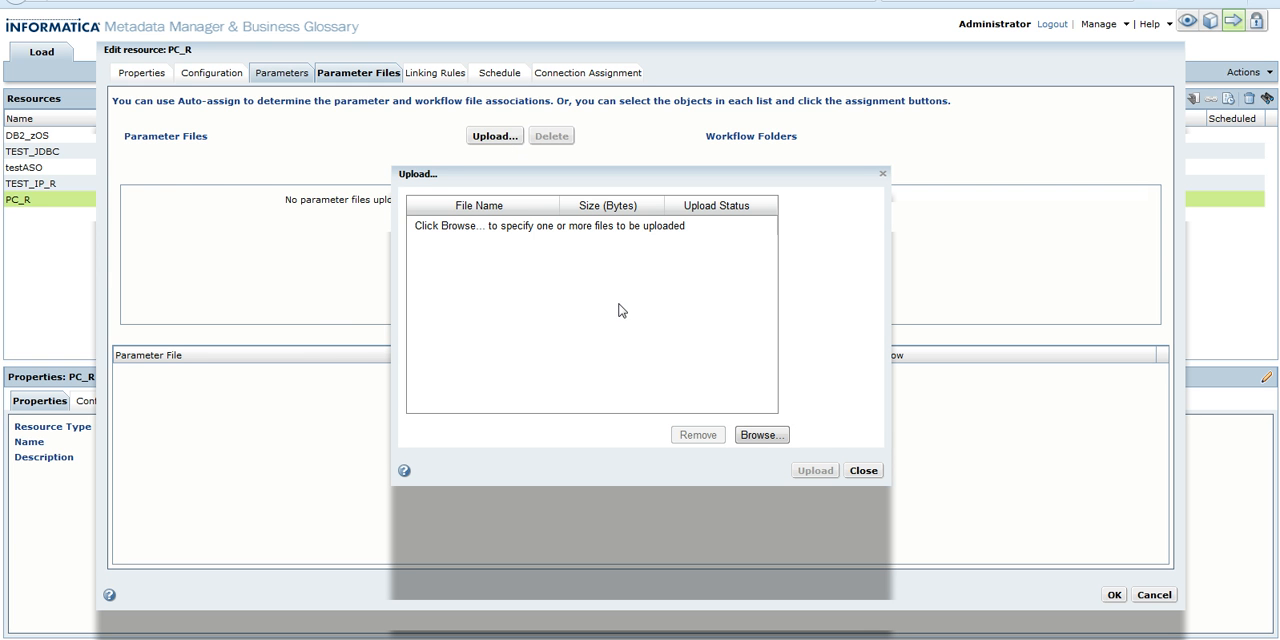
{"action": "left_click", "coordinate": [758, 436]}
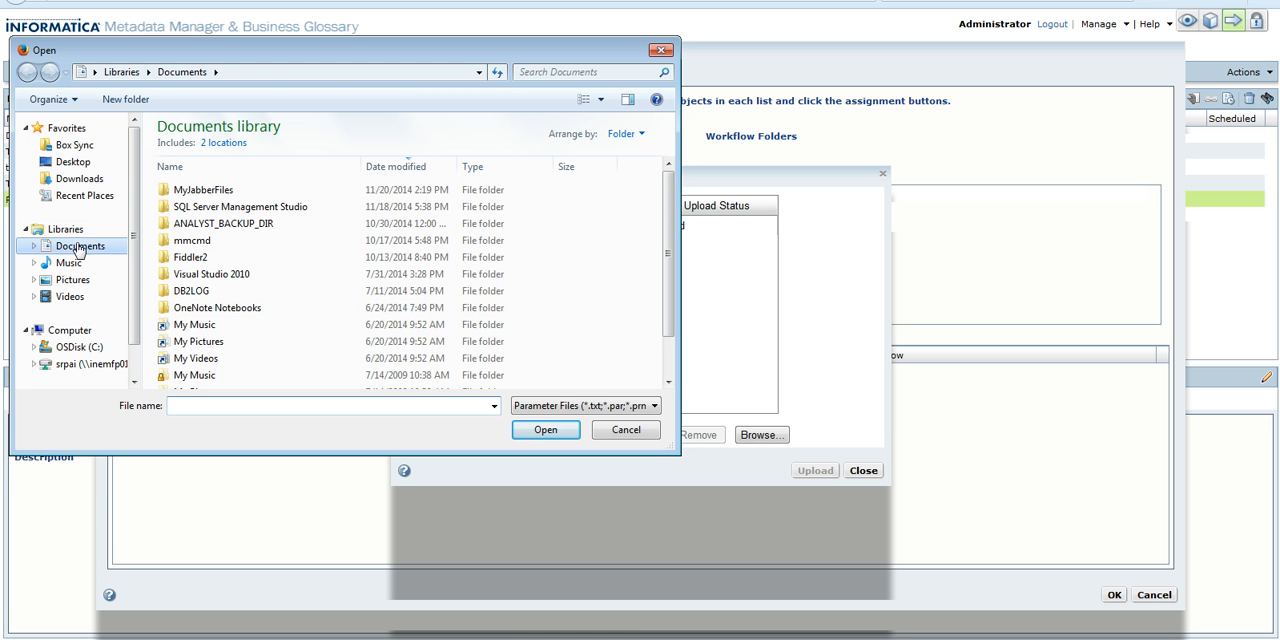
{"action": "left_click", "coordinate": [65, 168]}
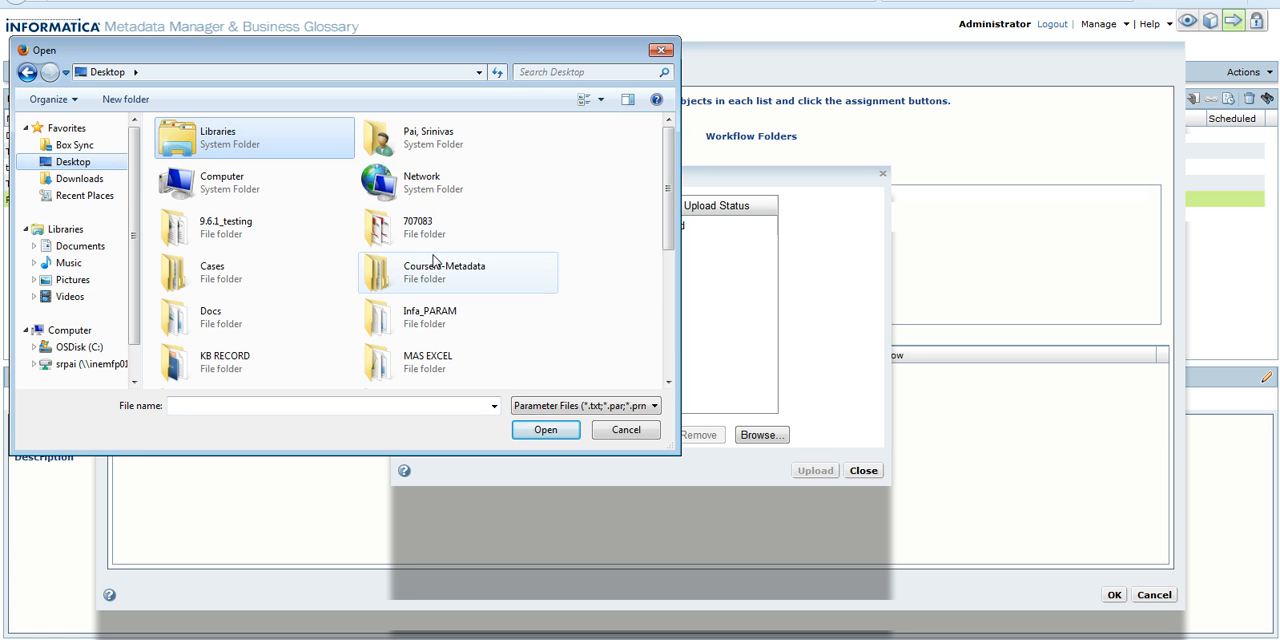
{"action": "double_click", "coordinate": [490, 341]}
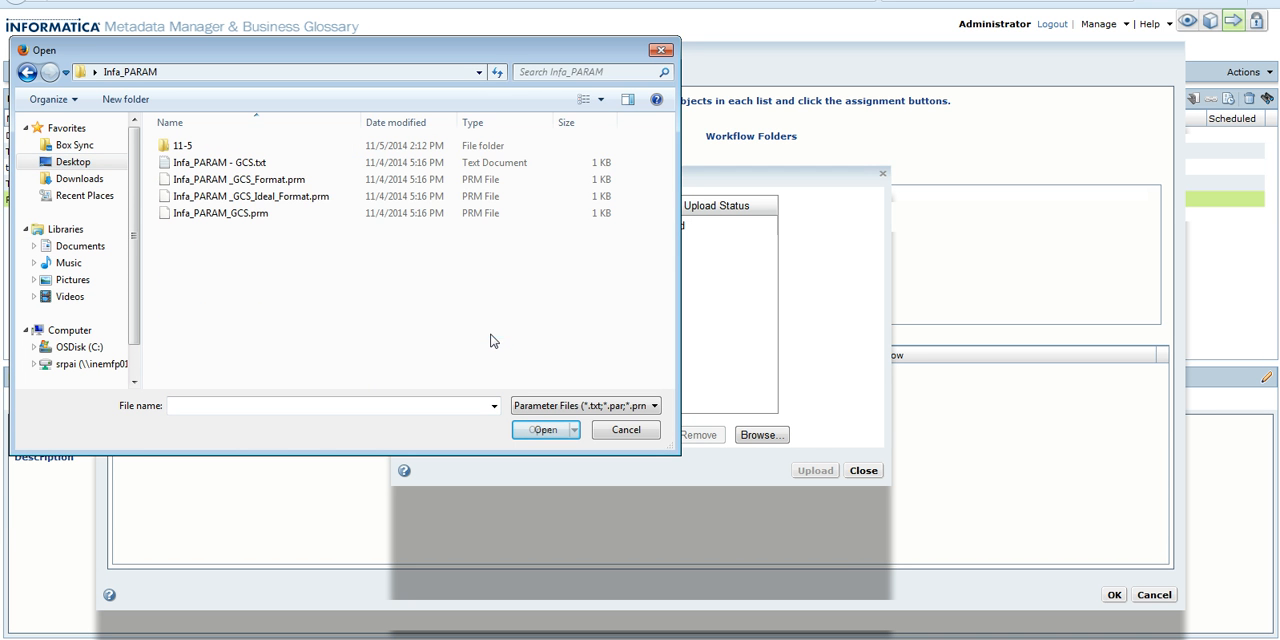
{"action": "double_click", "coordinate": [236, 165]}
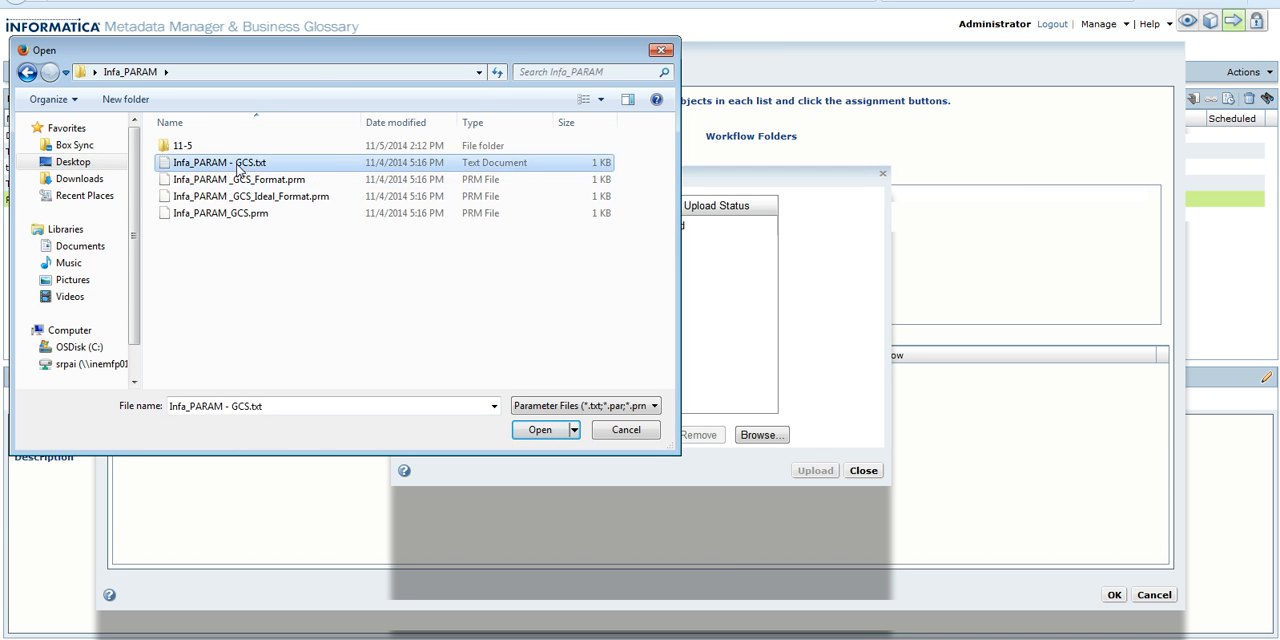
{"action": "left_click", "coordinate": [812, 472]}
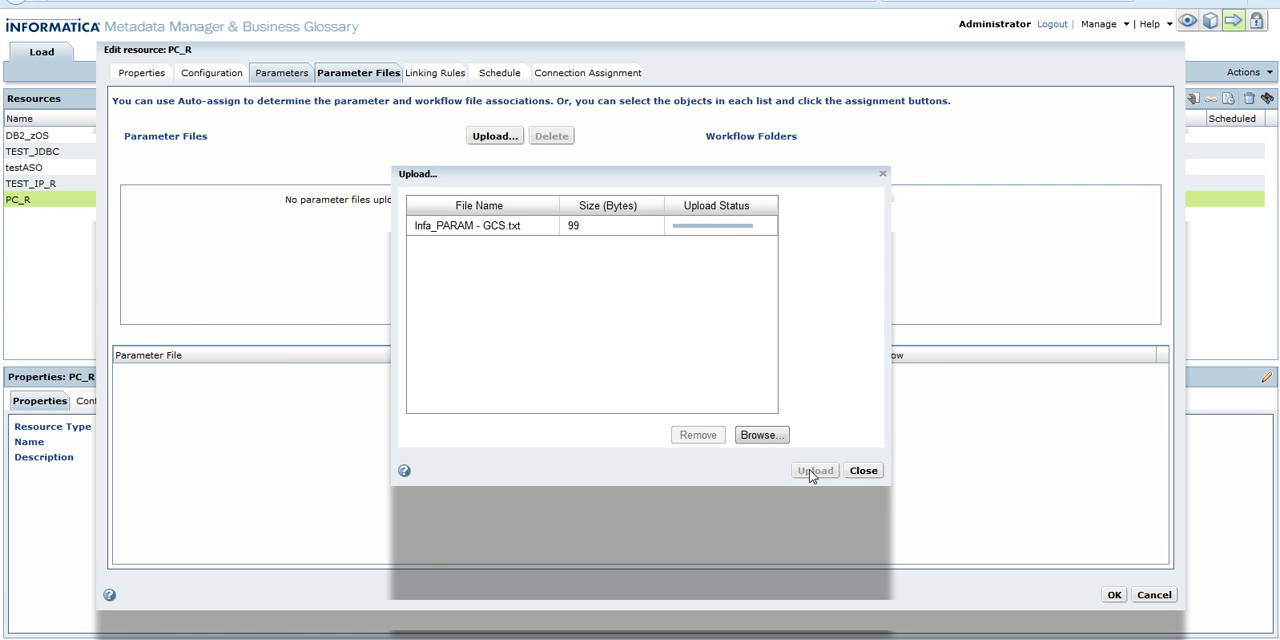
{"action": "left_click", "coordinate": [861, 471]}
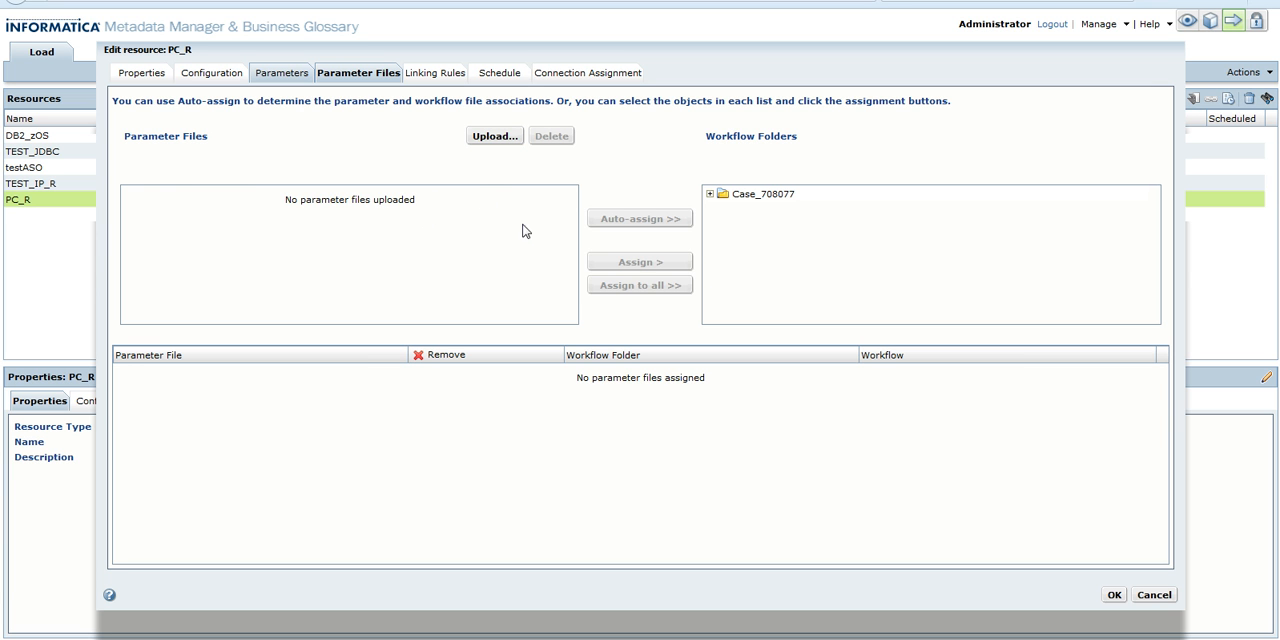
{"action": "left_click", "coordinate": [709, 194]}
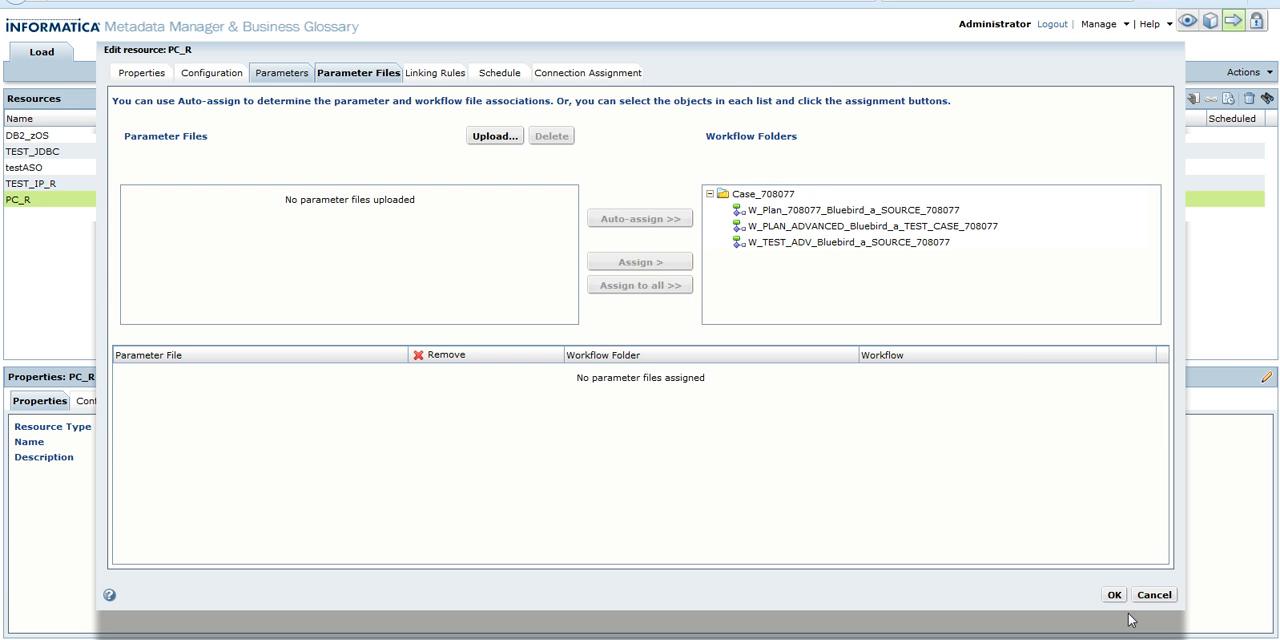
{"action": "left_click", "coordinate": [441, 78]}
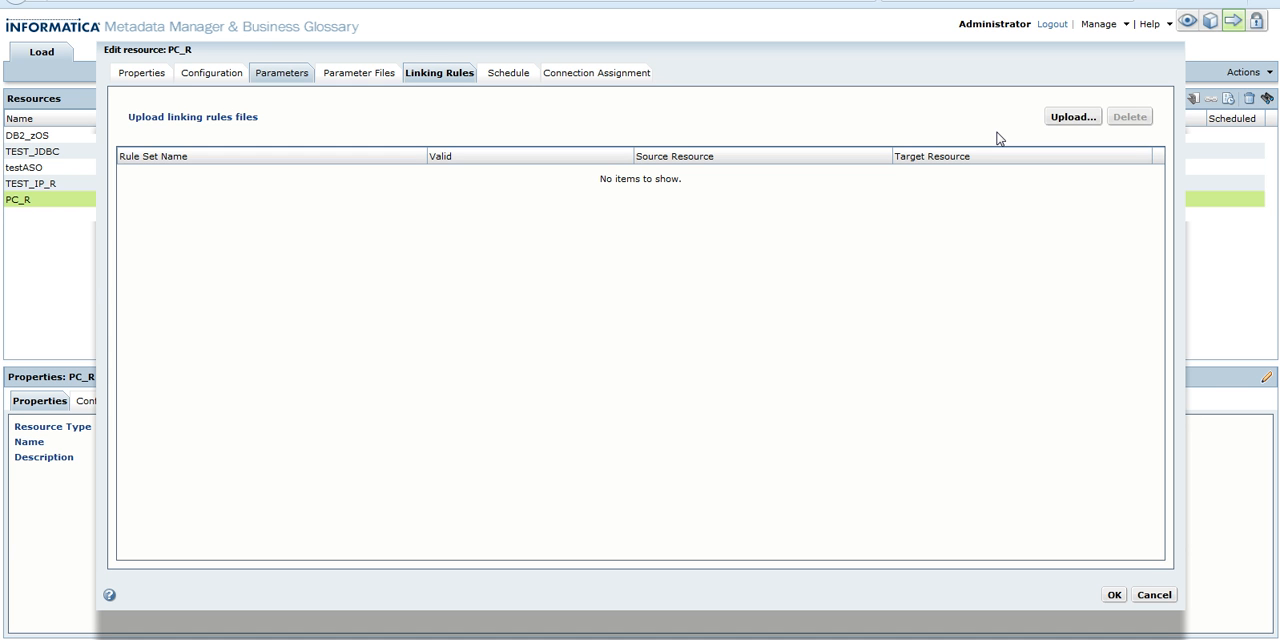
{"action": "left_click", "coordinate": [1069, 120]}
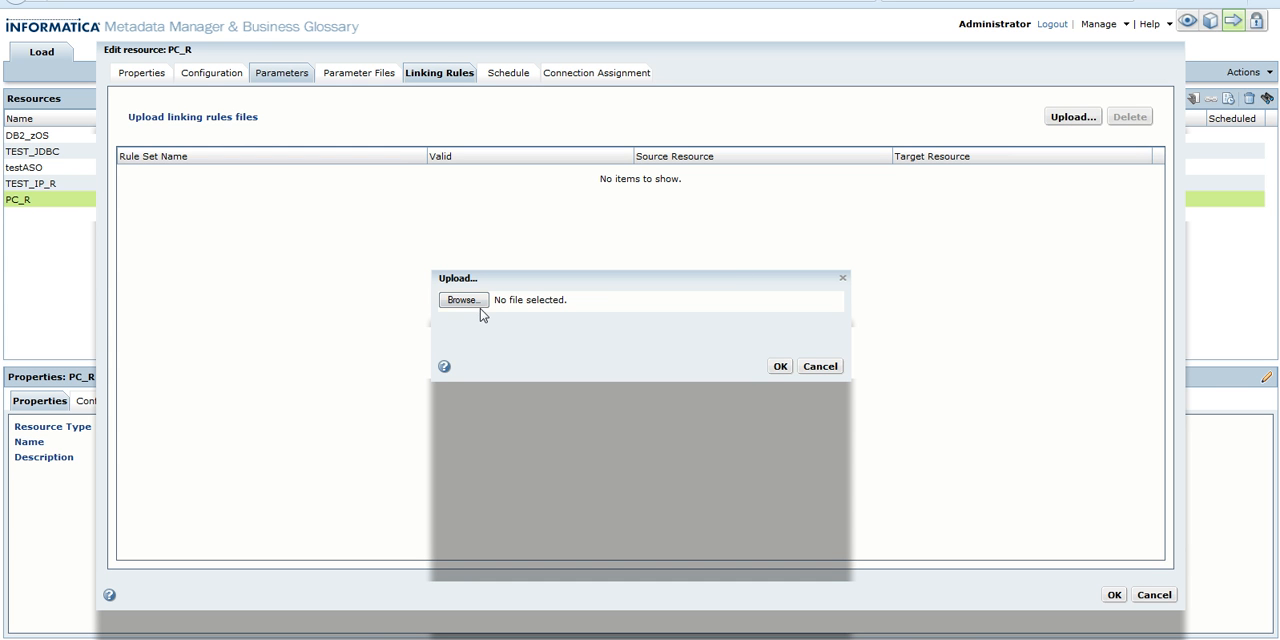
{"action": "left_click", "coordinate": [478, 312]}
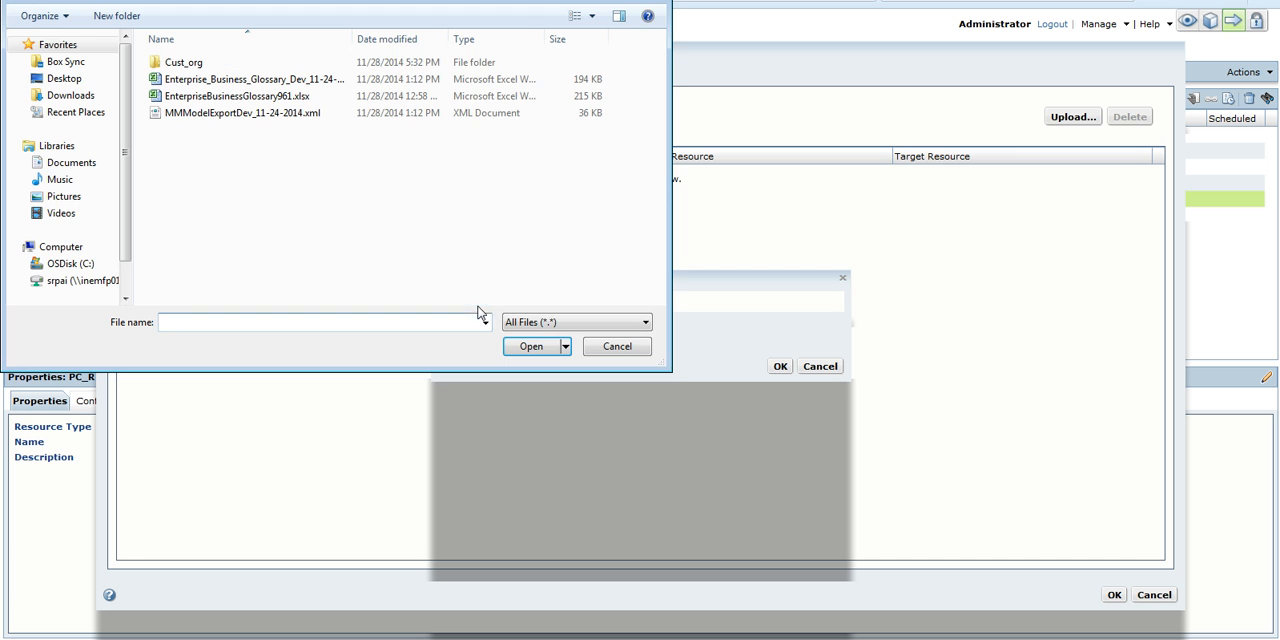
{"action": "left_click", "coordinate": [622, 345]}
{"action": "left_click", "coordinate": [817, 366]}
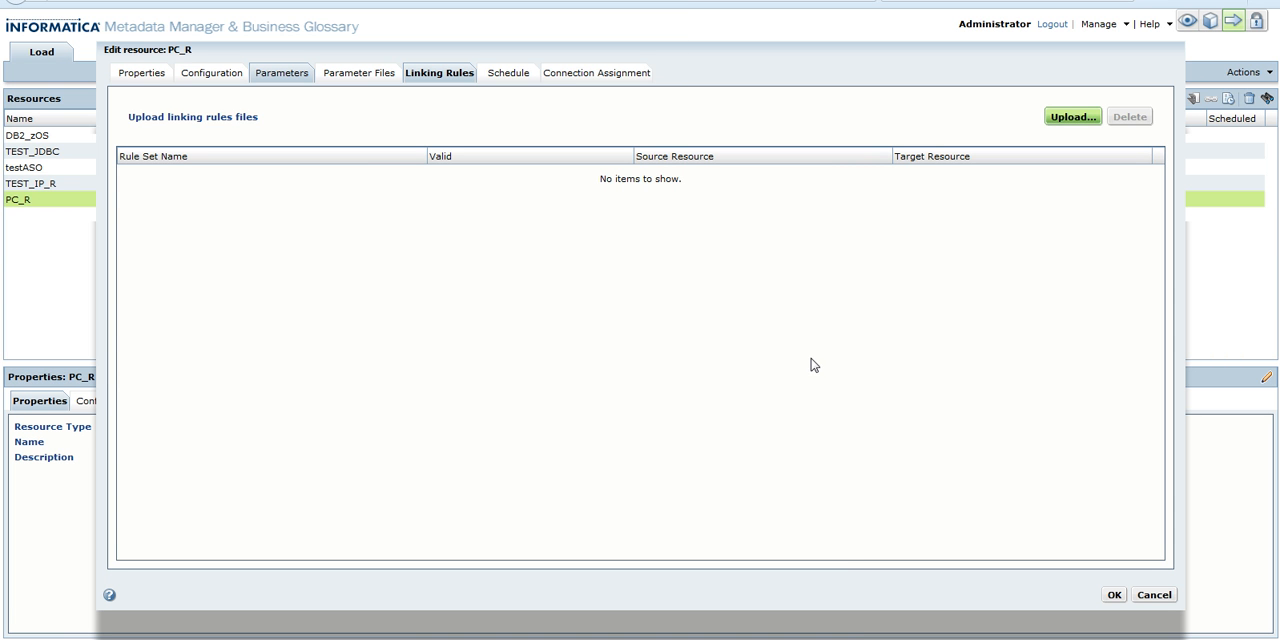
Attach the Daily_Schedule schedule to the resource and save the resource changes
{"action": "left_click", "coordinate": [522, 78]}
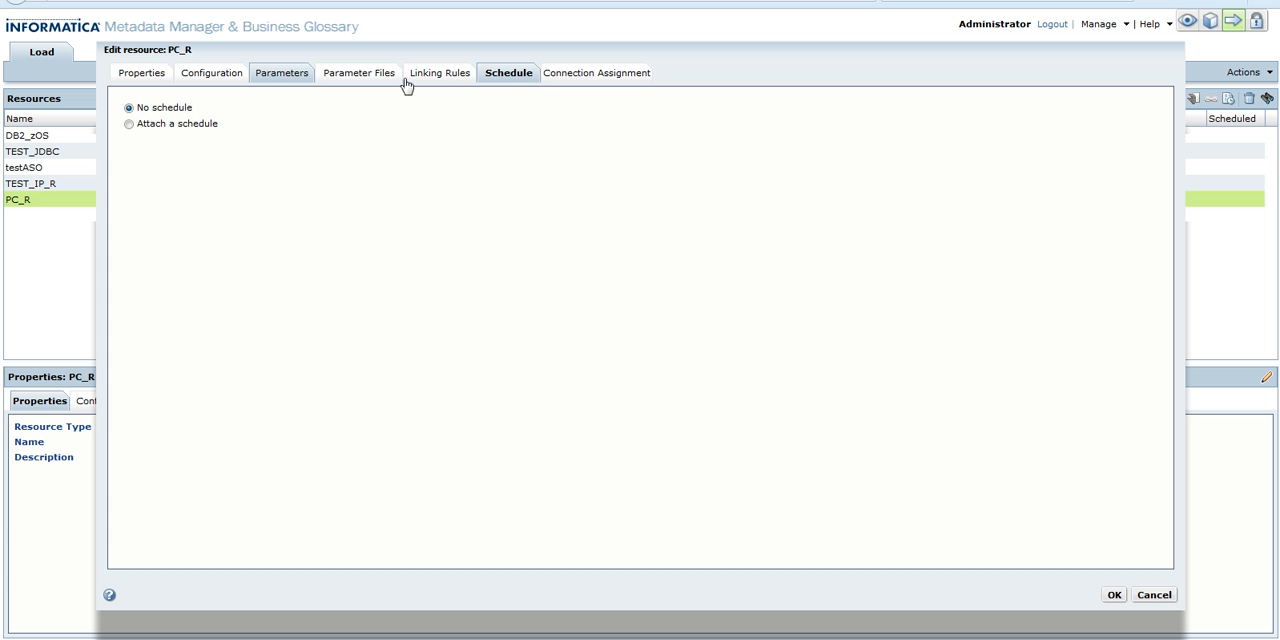
{"action": "left_click", "coordinate": [131, 126]}
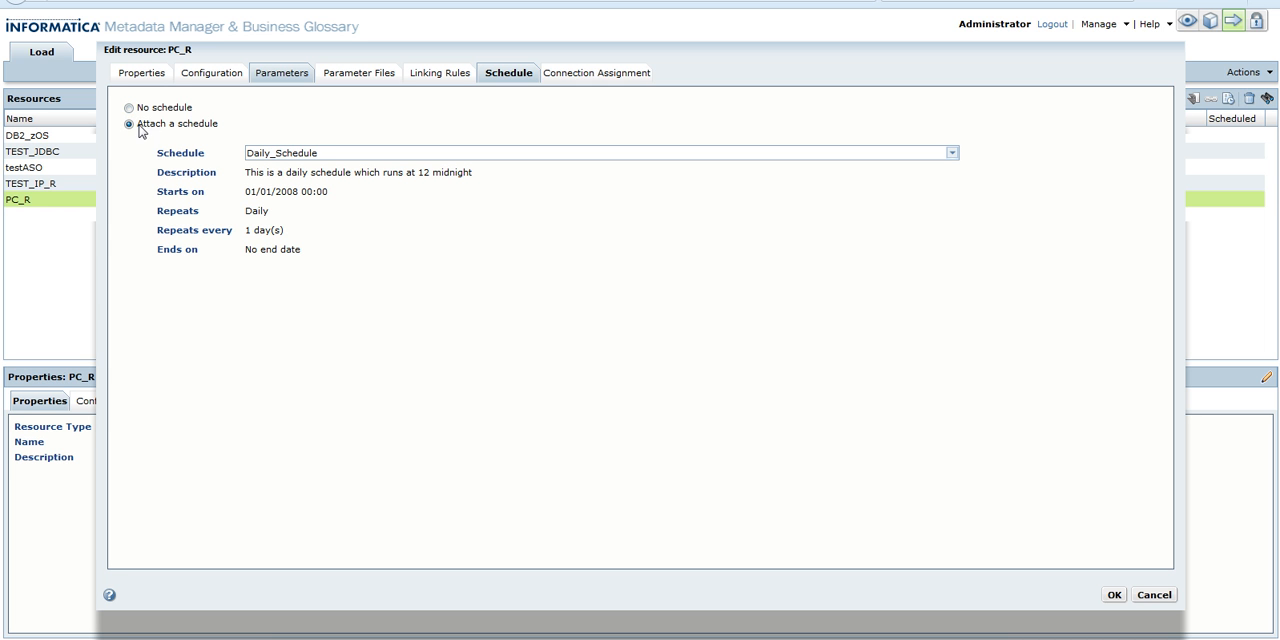
{"action": "left_click", "coordinate": [308, 157]}
{"action": "left_click", "coordinate": [308, 167]}
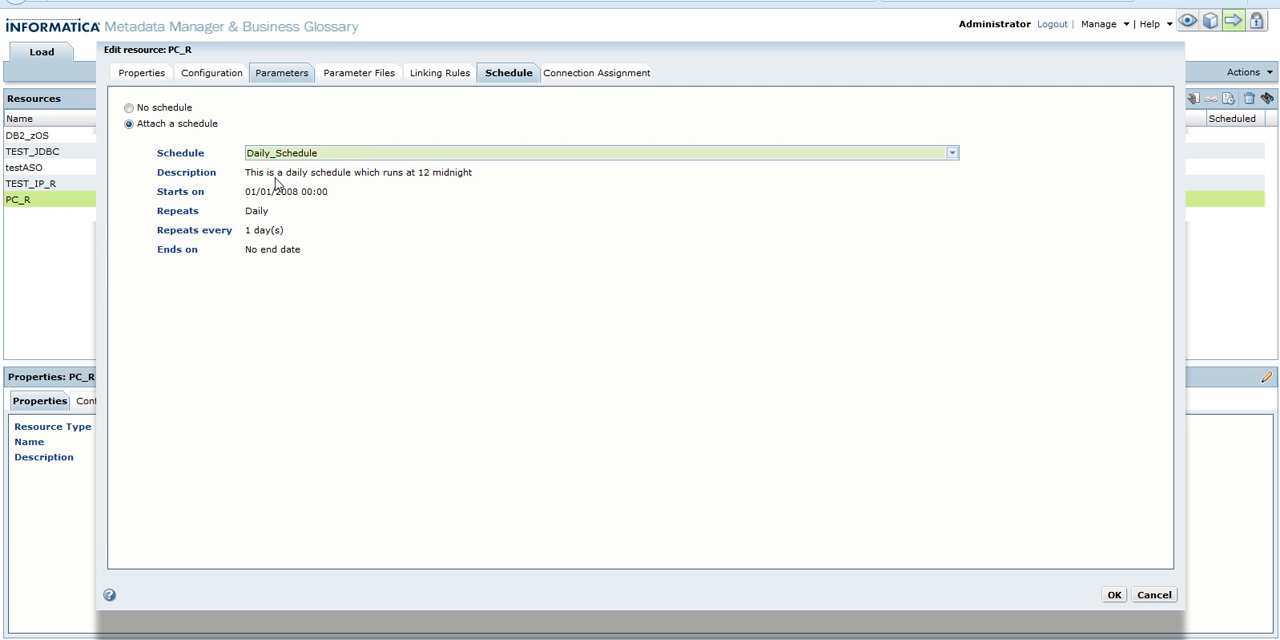
{"action": "left_click", "coordinate": [585, 74]}
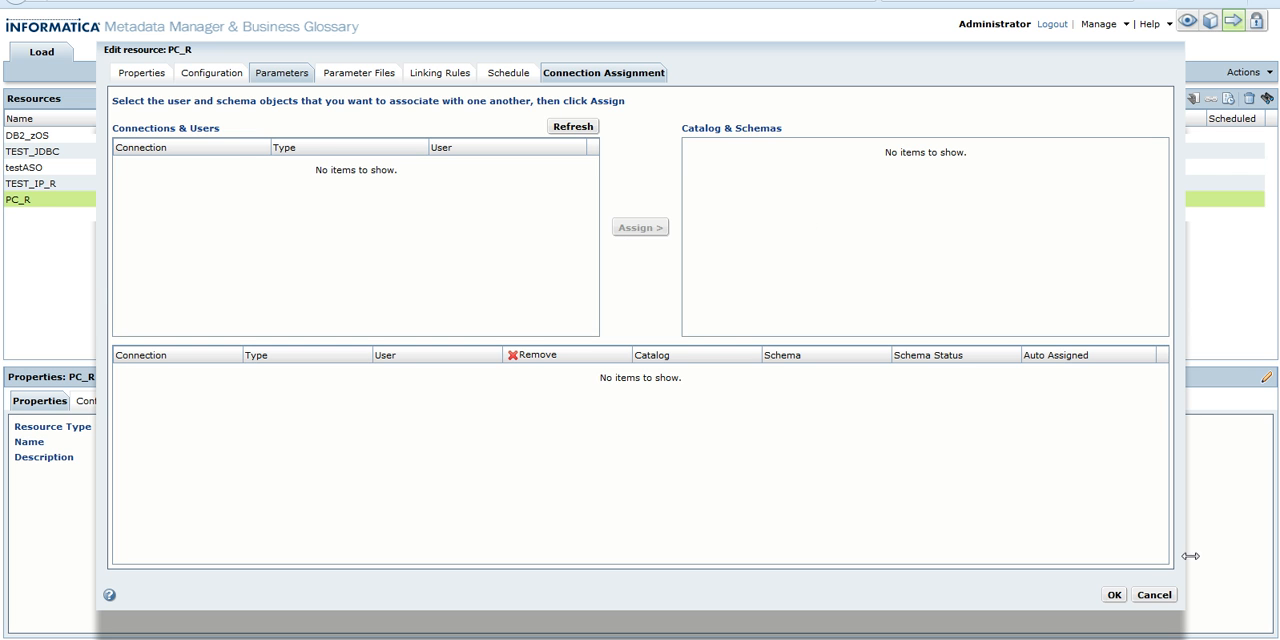
{"action": "left_click", "coordinate": [1116, 595]}
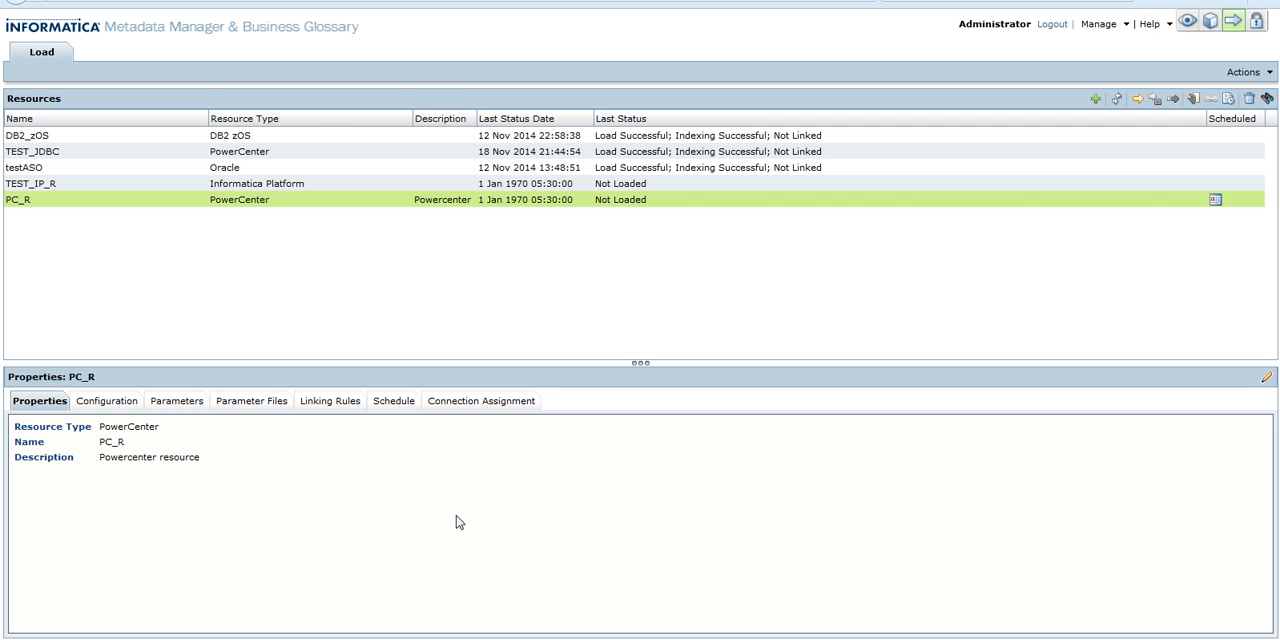
Start loading the PC_R resource and switch to browsing the metadata catalog
{"action": "mouse_move", "coordinate": [965, 639]}
{"action": "left_click", "coordinate": [1137, 102]}
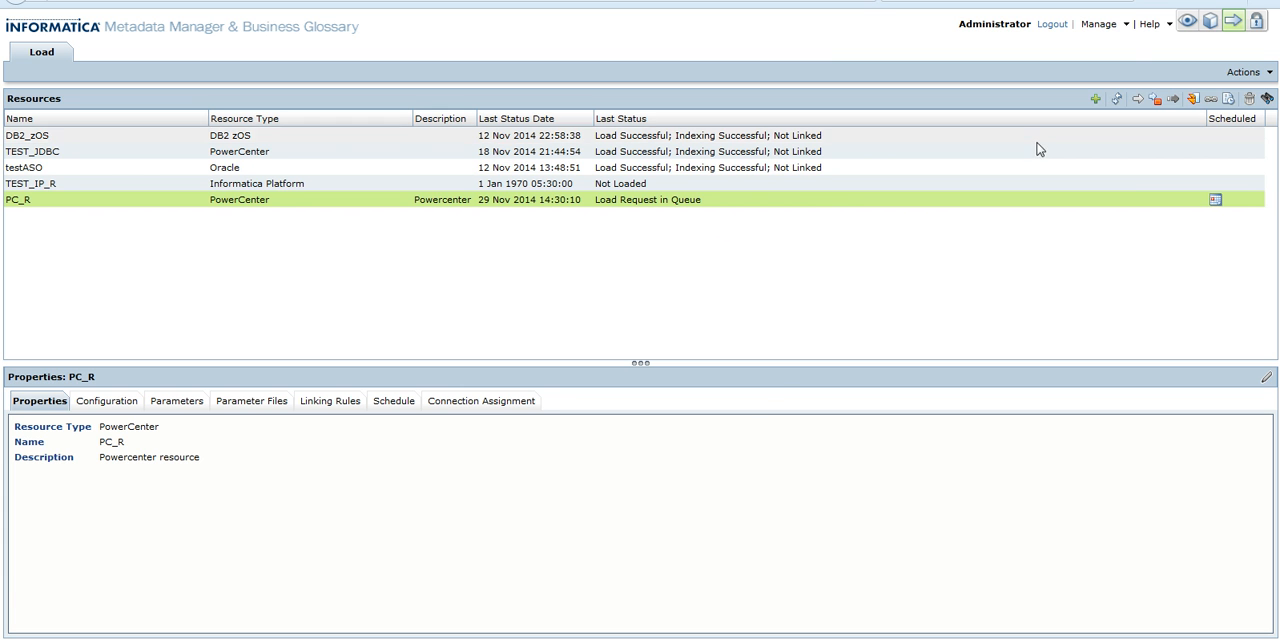
{"action": "left_click", "coordinate": [1186, 21]}
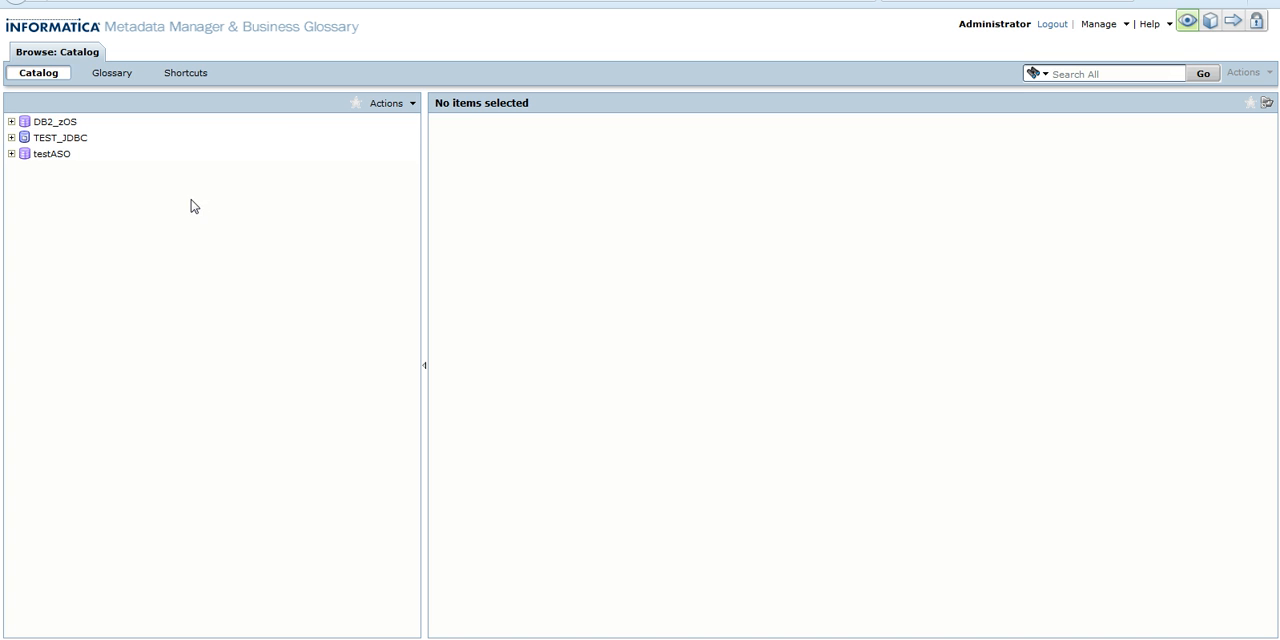
Switch to the PowerPoint slide show and advance to the summary slide
{"action": "key", "text": "alt+Tab"}
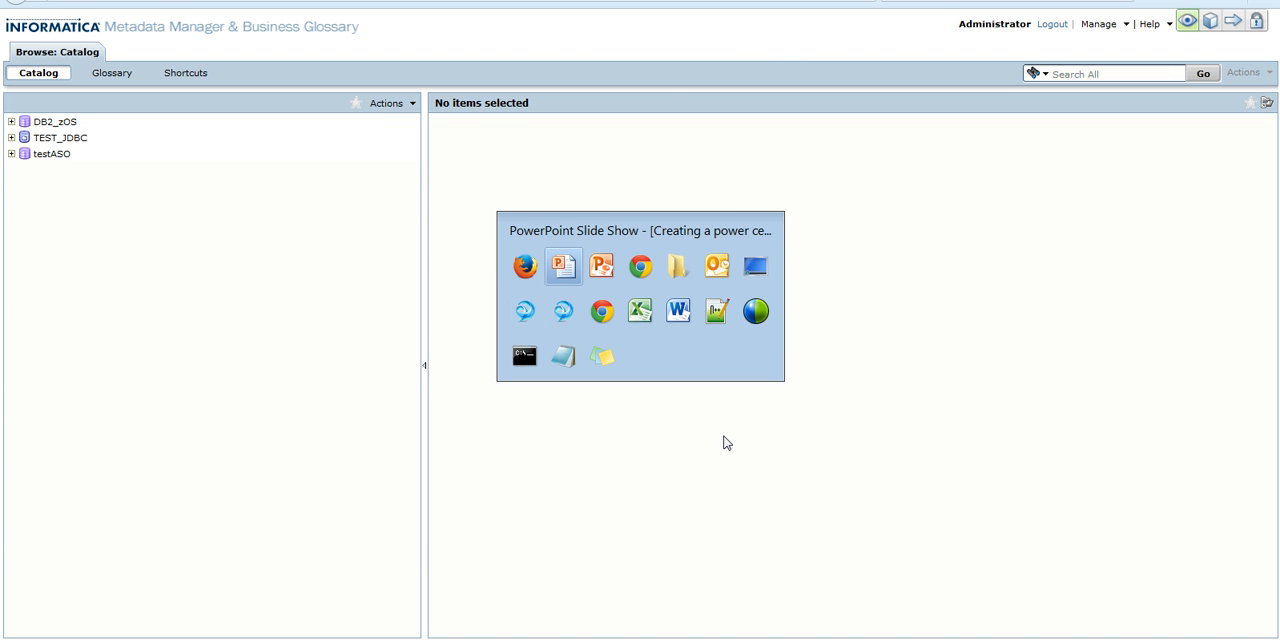
{"action": "key", "text": "alt+Tab"}
{"action": "key", "text": "alt+Tab"}
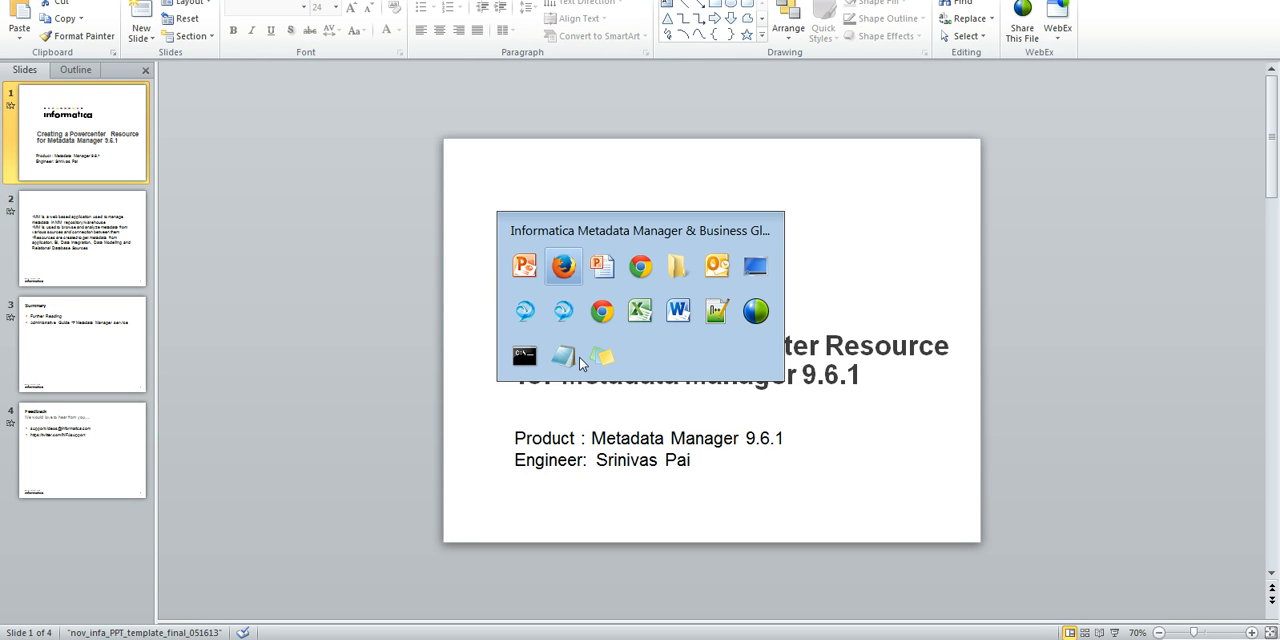
{"action": "key", "text": "alt+Tab"}
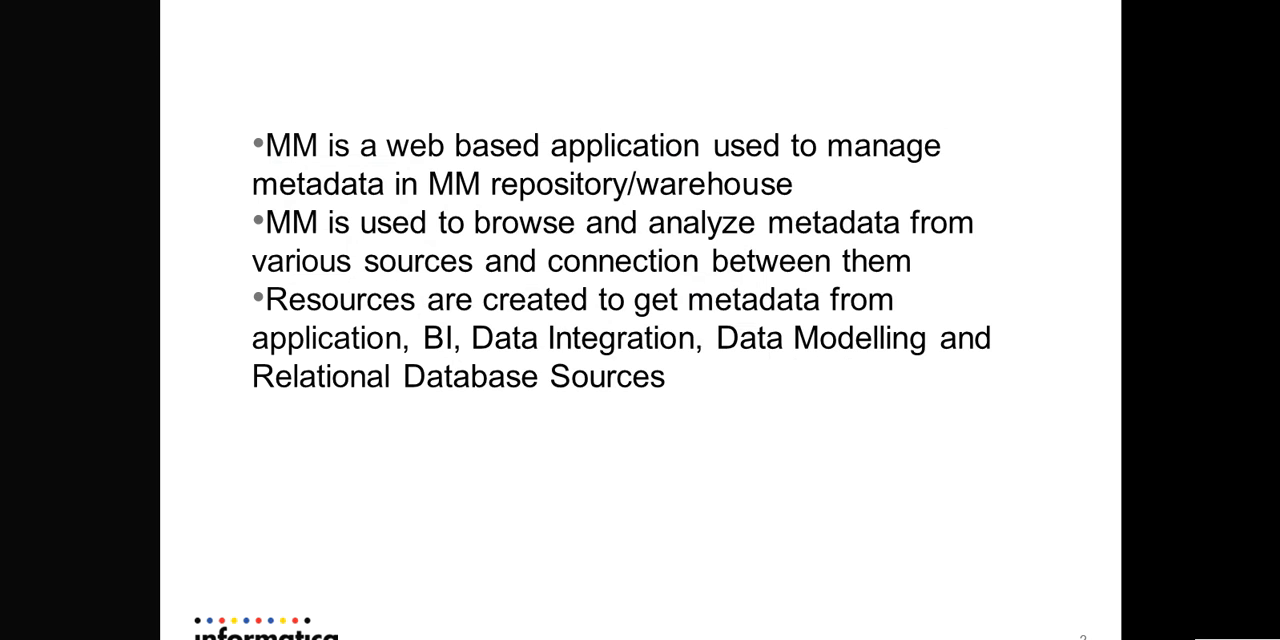
{"action": "key", "text": "Right"}
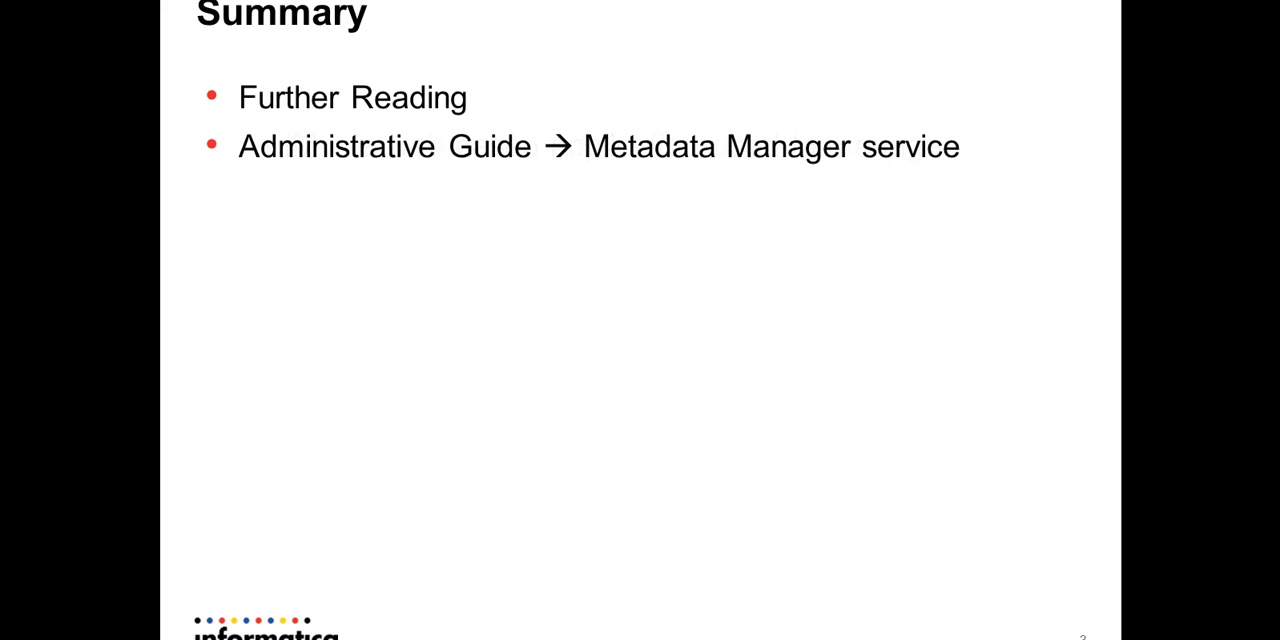